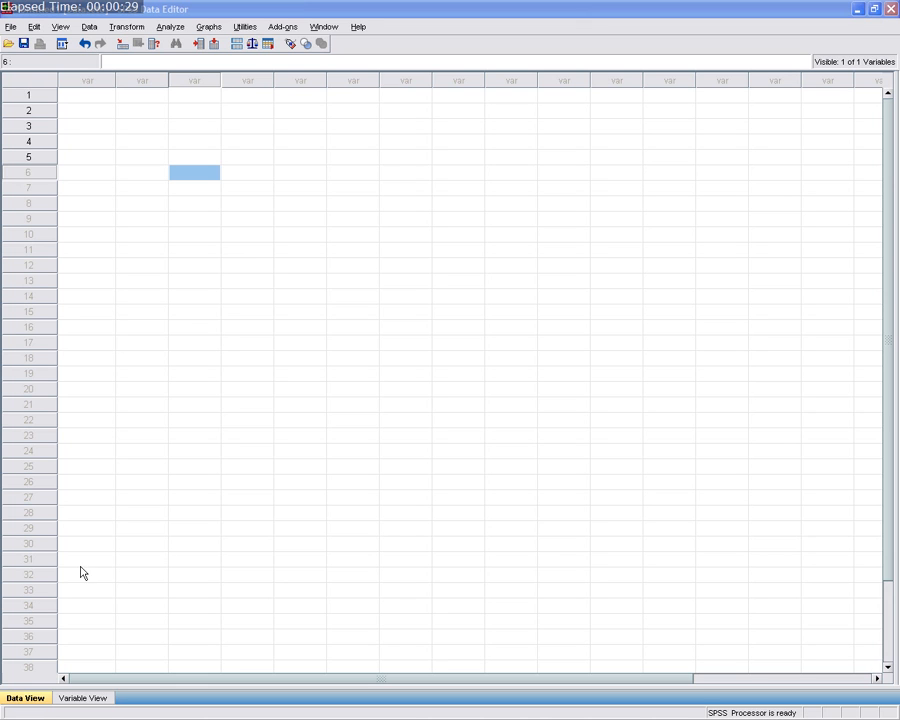
# - Define a new variable named Widgets in the first row of the variable definitions
pyautogui.click(388, 10)
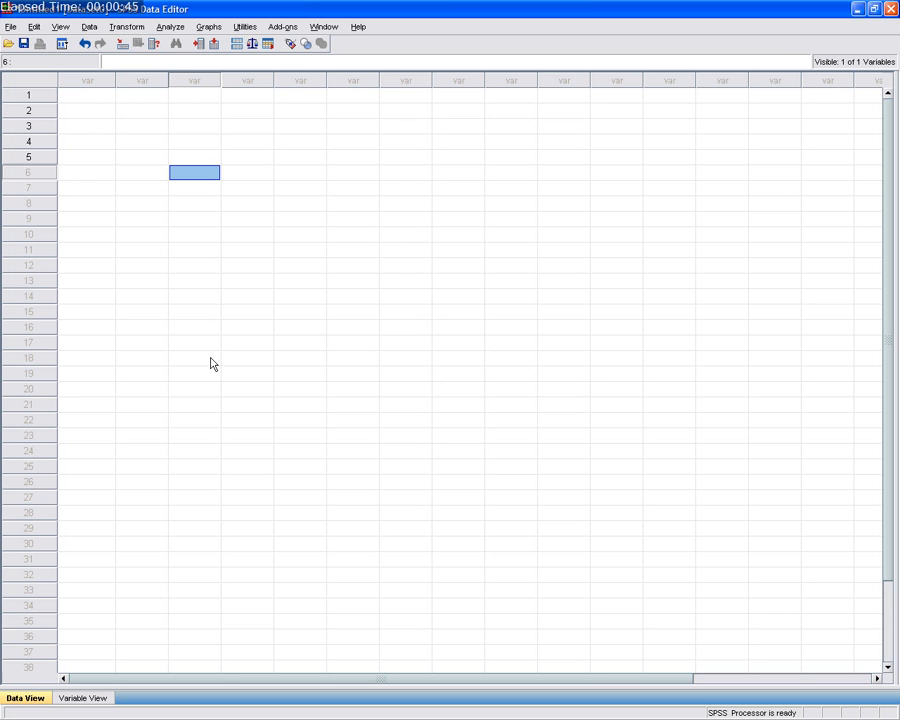
pyautogui.click(94, 698)
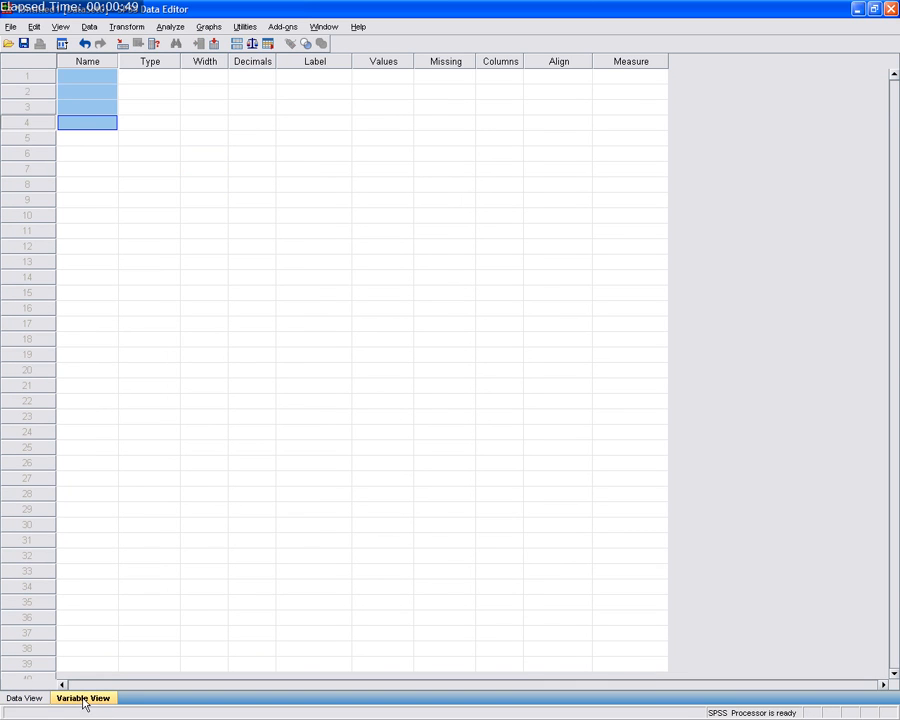
pyautogui.click(158, 292)
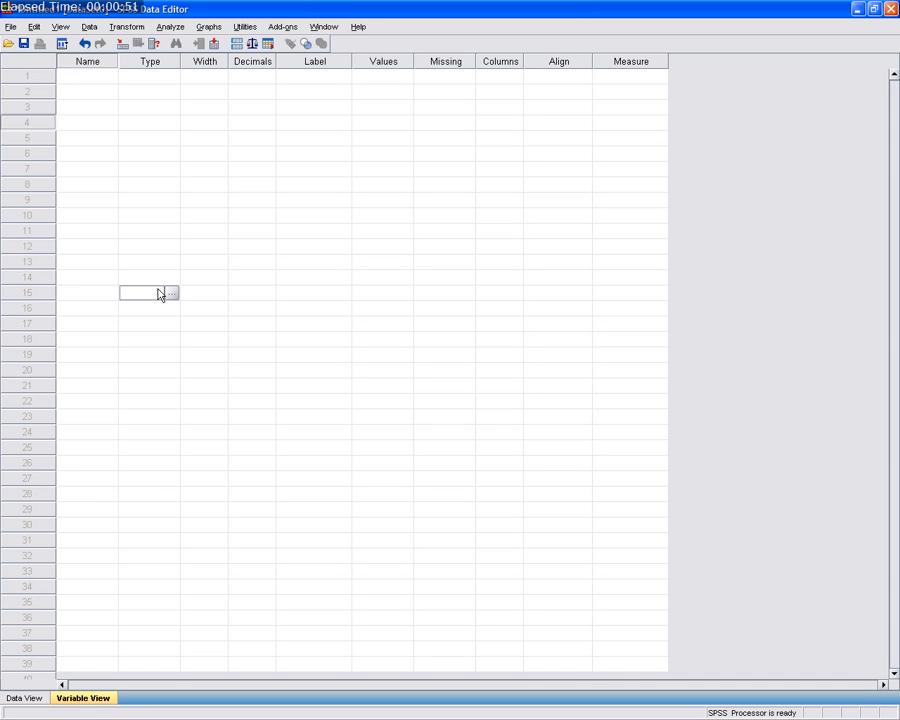
pyautogui.click(80, 76)
pyautogui.click(92, 80)
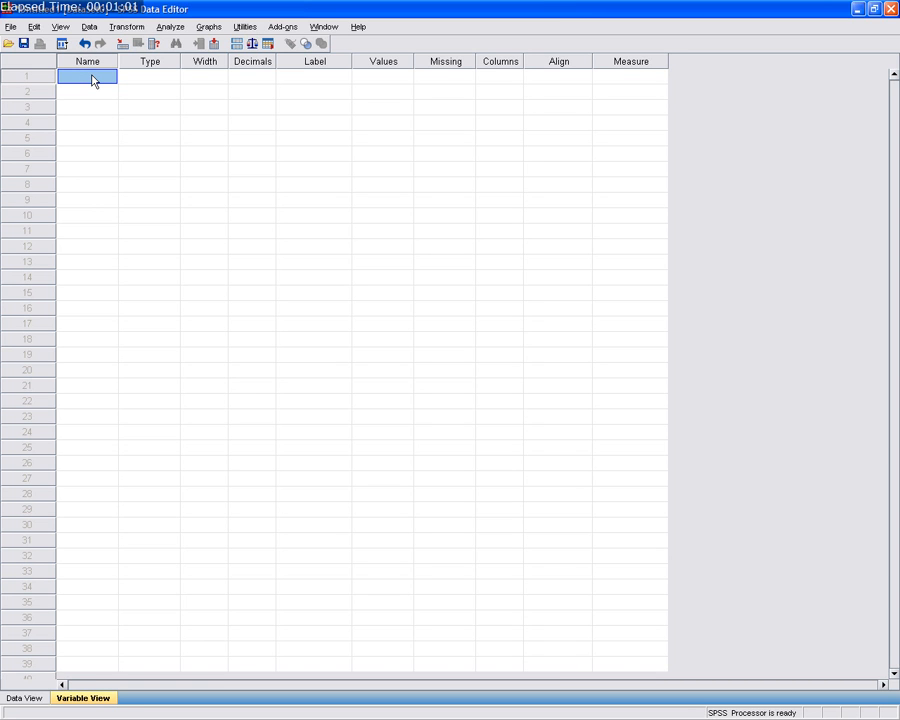
pyautogui.write('Widgets')
pyautogui.click(145, 80)
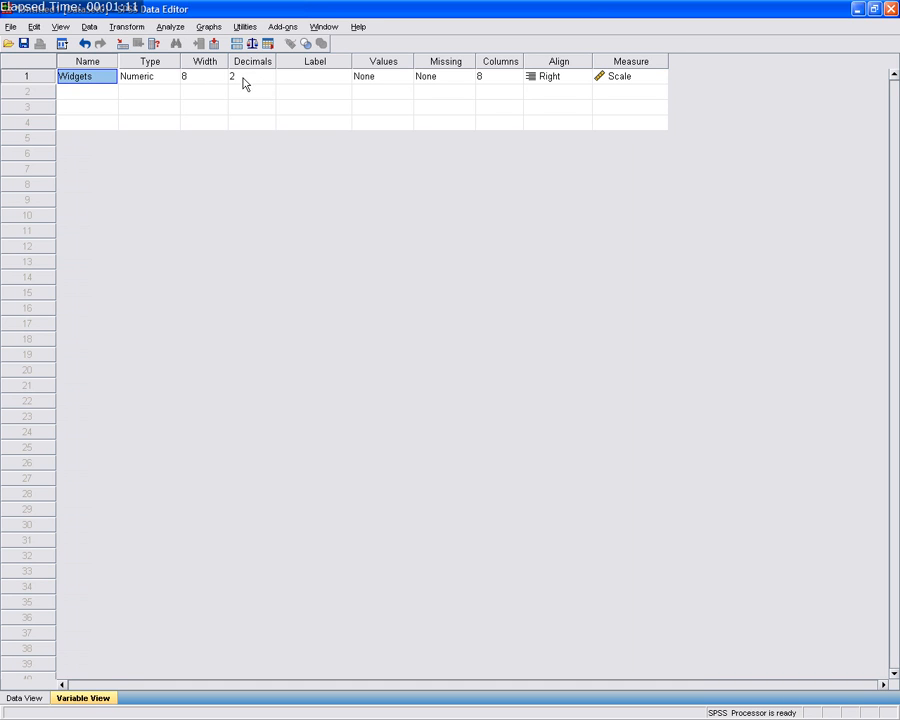
# - Give the Widgets variable the label "widgets"
pyautogui.click(312, 78)
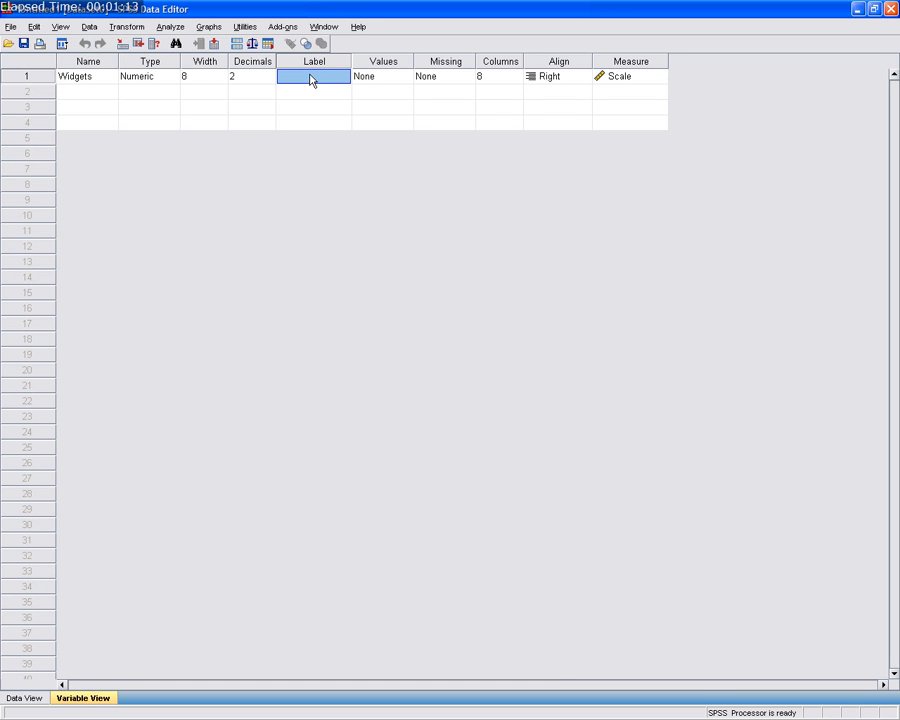
pyautogui.click(310, 78)
pyautogui.write('widgets')
# - Enter the values 2, 4, 6, 5 and 8 for Widgets in data rows 1 to 5
pyautogui.click(26, 702)
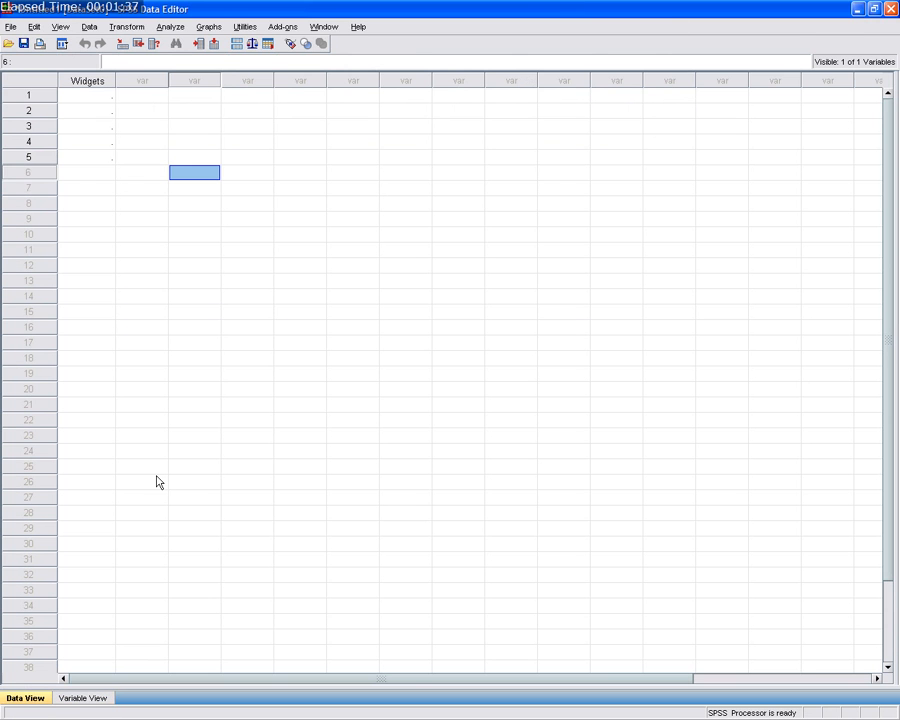
pyautogui.click(86, 95)
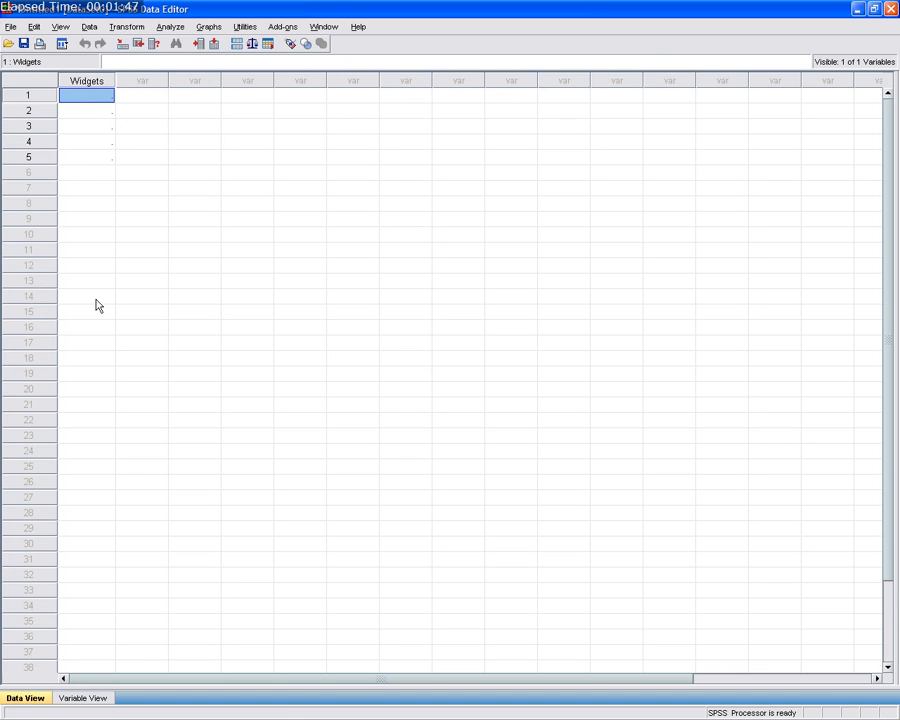
pyautogui.write('2')
pyautogui.click(76, 113)
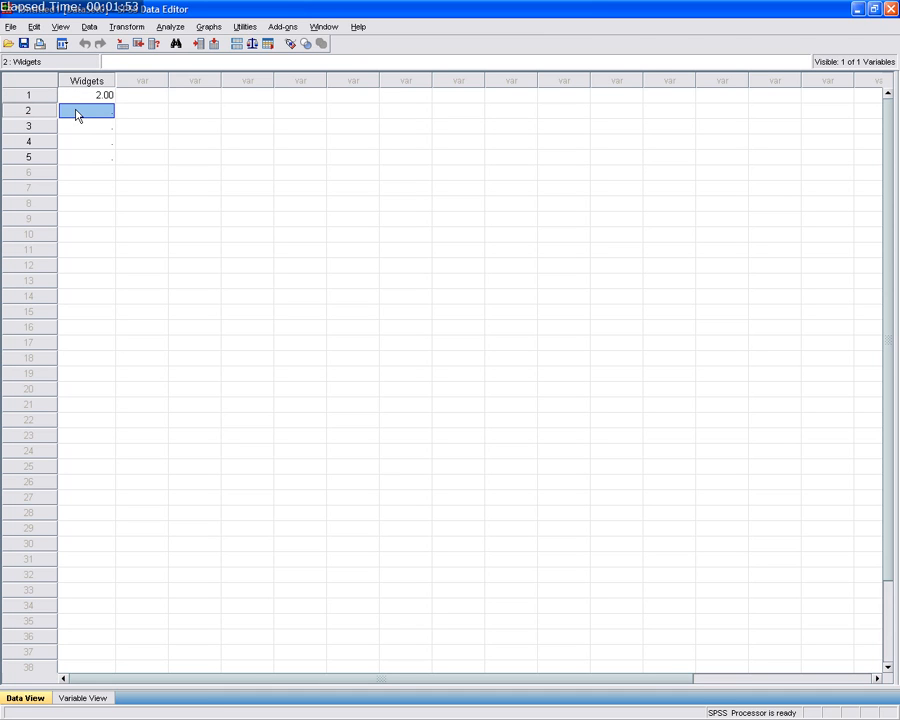
pyautogui.write('4')
pyautogui.click(90, 128)
pyautogui.write('6')
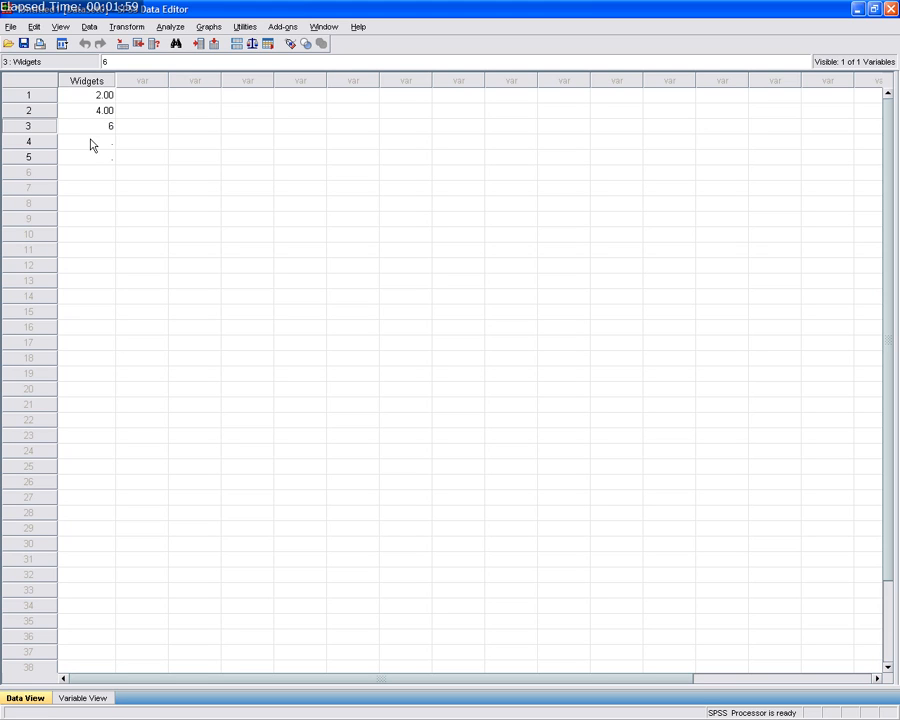
pyautogui.click(90, 144)
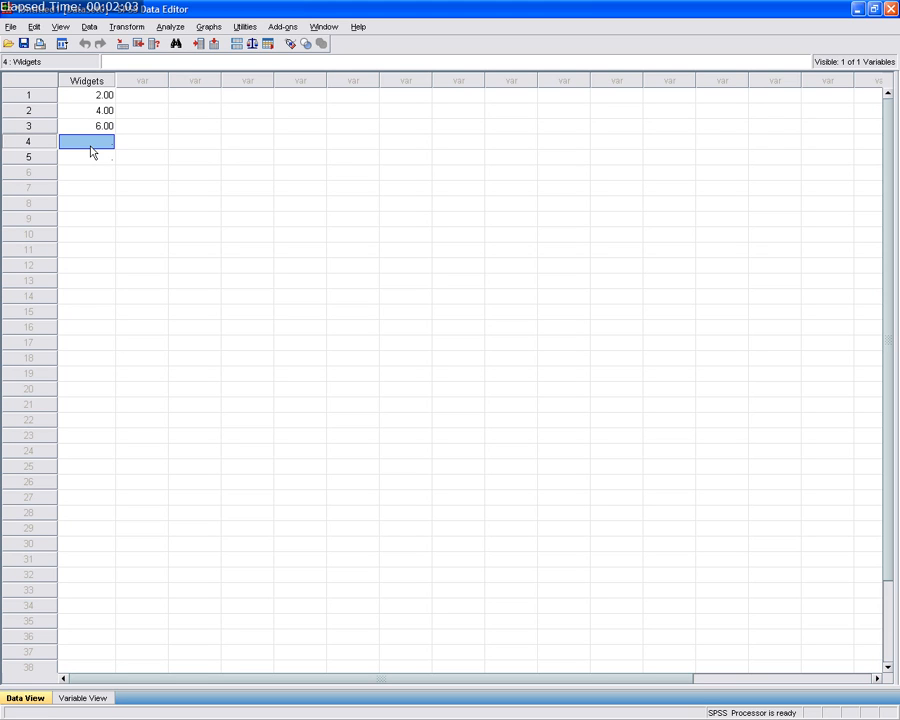
pyautogui.write('5')
pyautogui.click(99, 159)
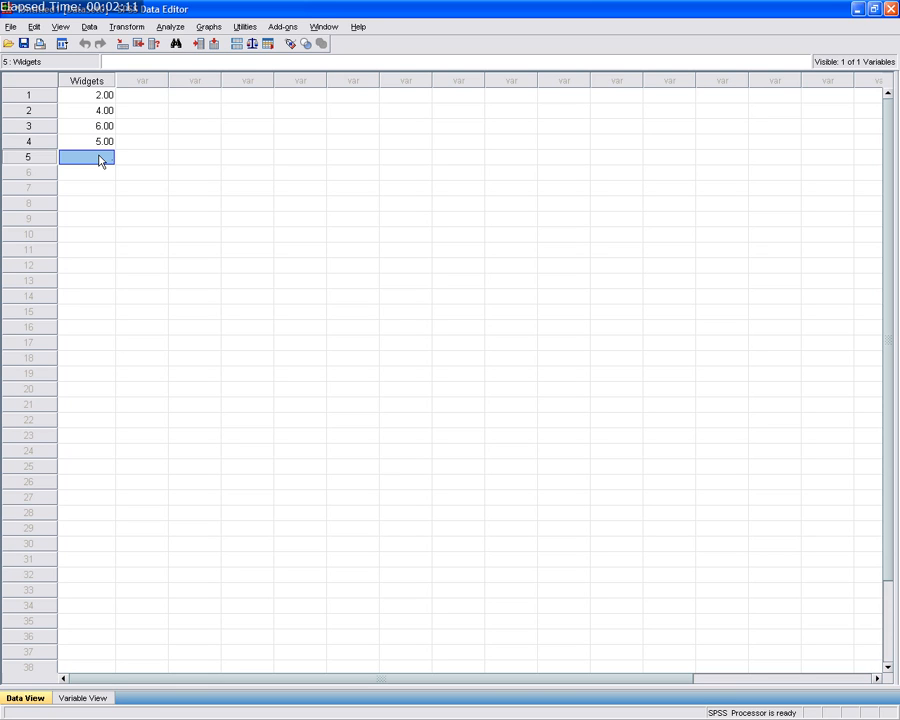
pyautogui.write('8')
pyautogui.click(150, 176)
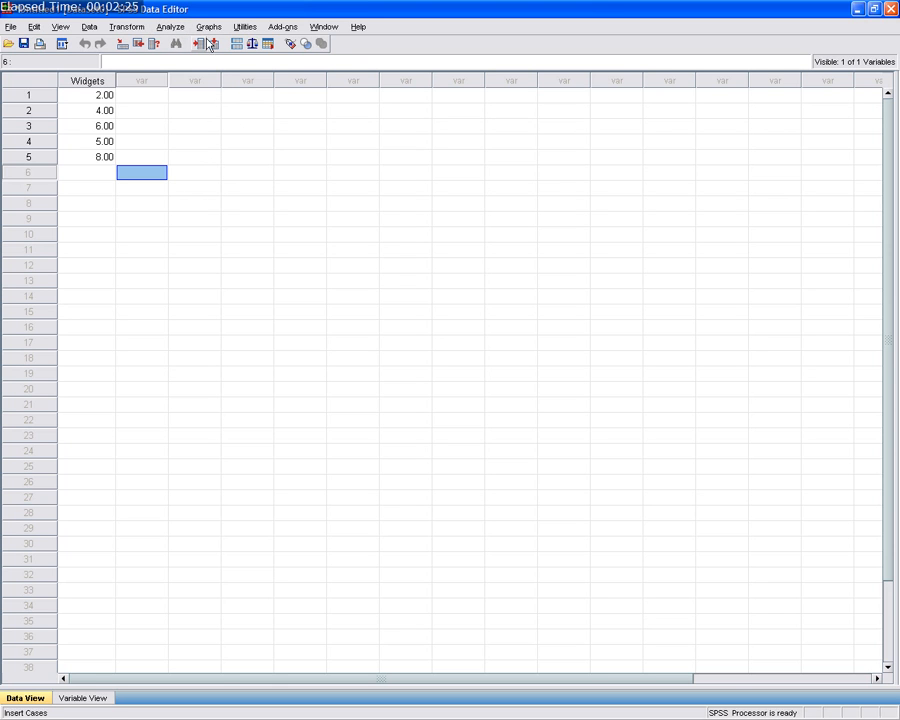
# - Start a Frequencies analysis and add Widgets as the variable to analyse
pyautogui.click(170, 27)
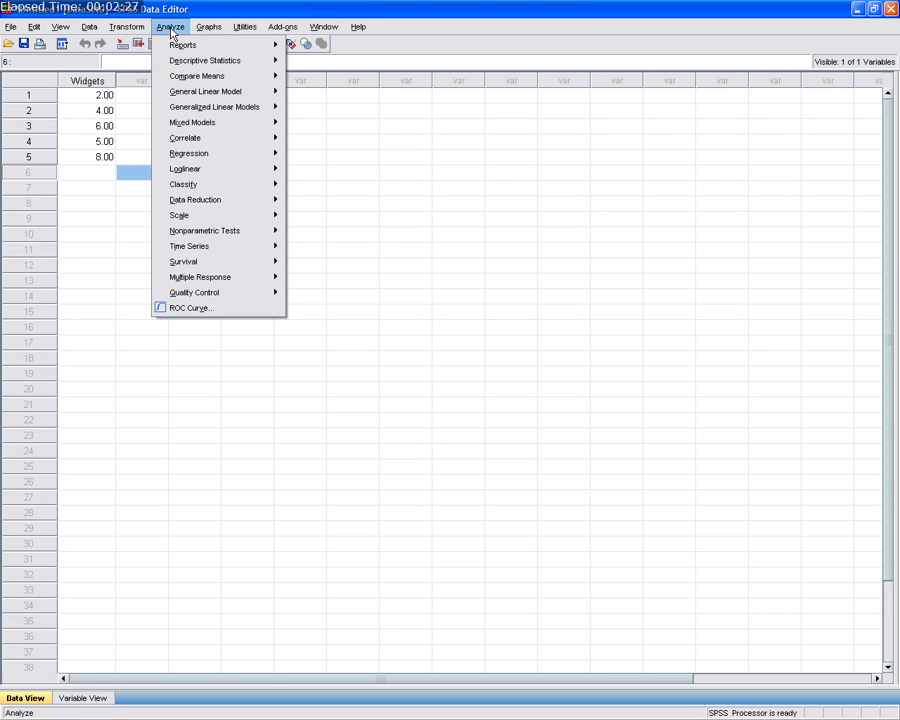
pyautogui.moveTo(204, 64)
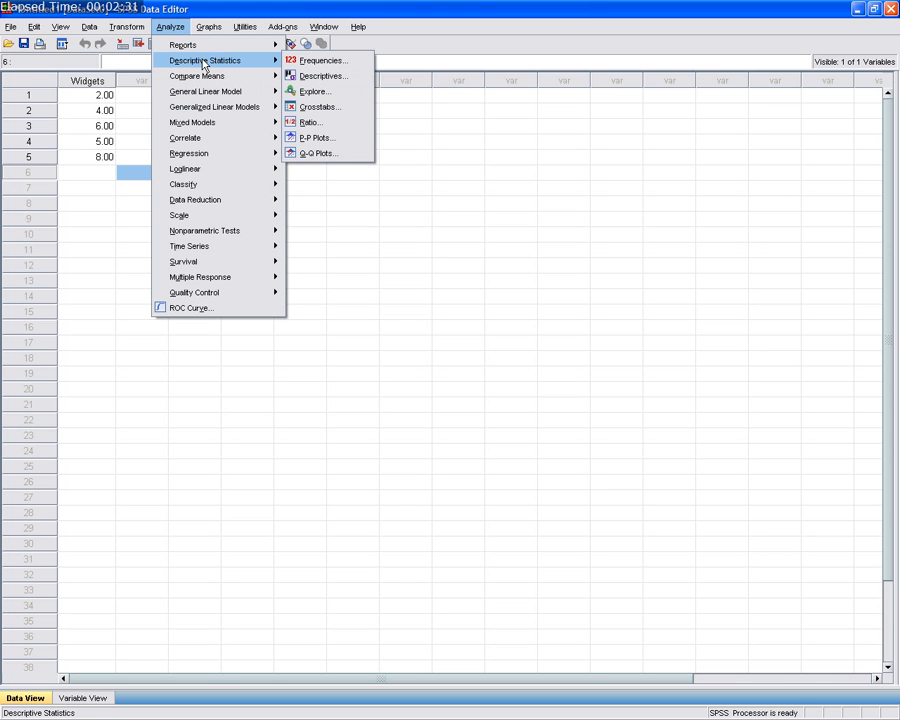
pyautogui.click(322, 61)
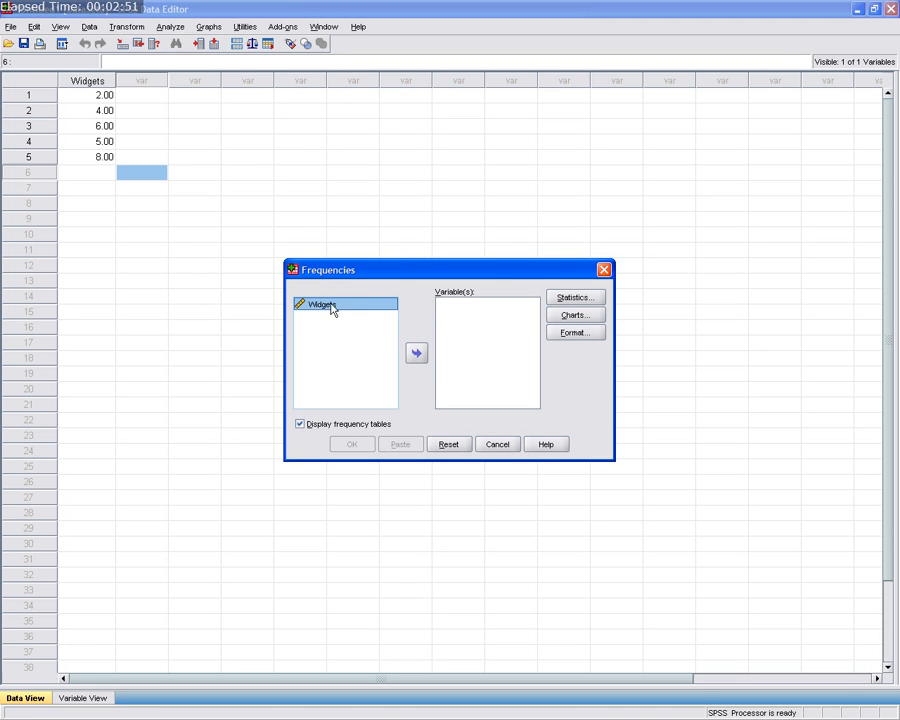
pyautogui.click(417, 355)
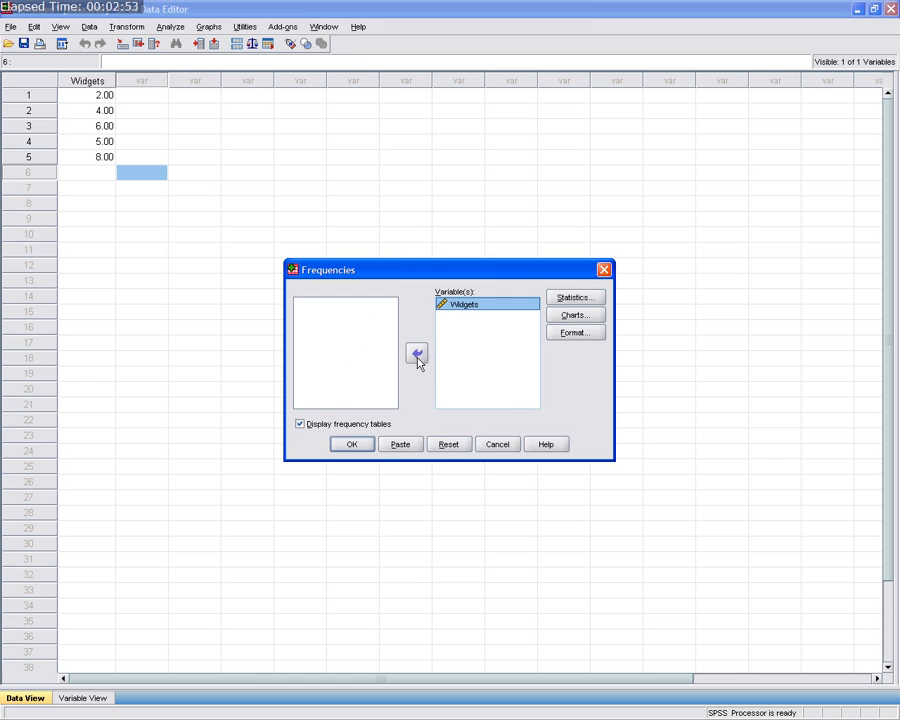
# - Add quartiles, skewness and kurtosis to the requested statistics, keeping mean, median and mode selected
pyautogui.click(575, 298)
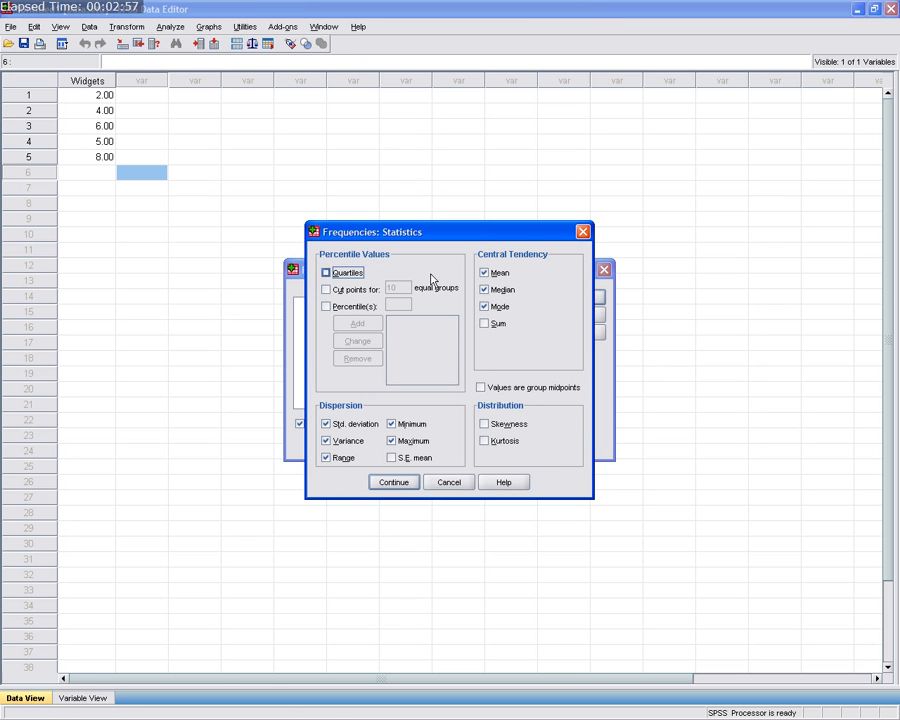
pyautogui.click(326, 274)
pyautogui.click(485, 273)
pyautogui.click(485, 273)
pyautogui.click(486, 290)
pyautogui.click(485, 290)
pyautogui.click(486, 307)
pyautogui.click(486, 307)
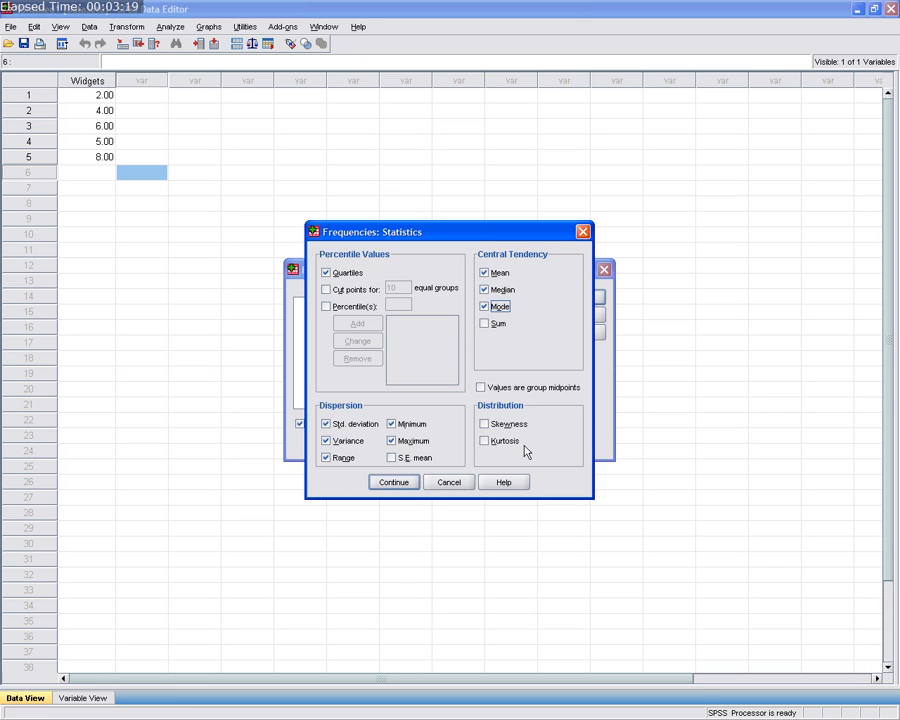
pyautogui.click(485, 425)
pyautogui.click(484, 441)
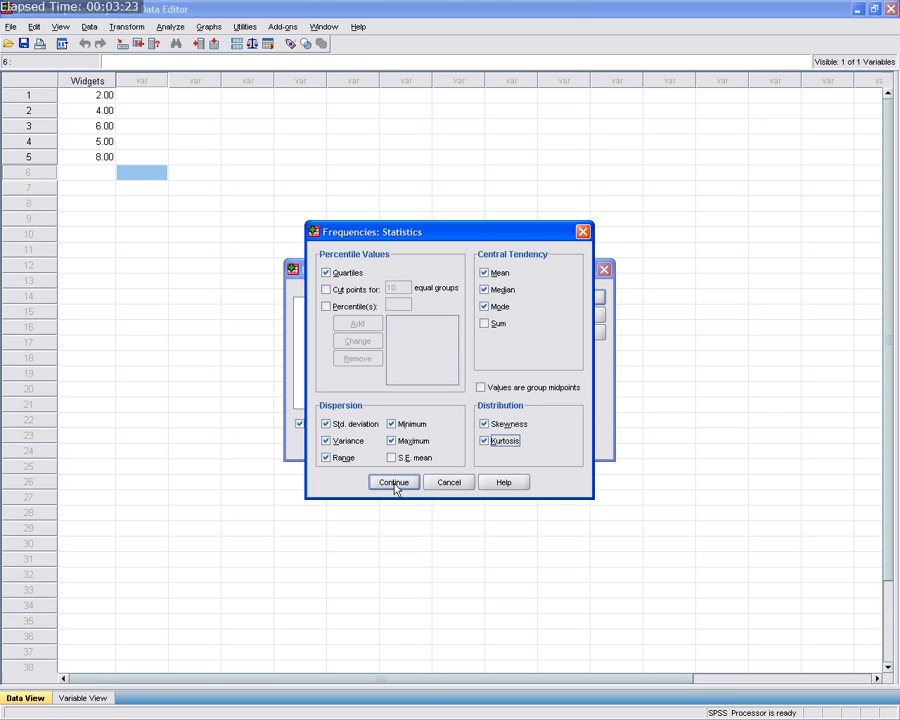
pyautogui.click(394, 483)
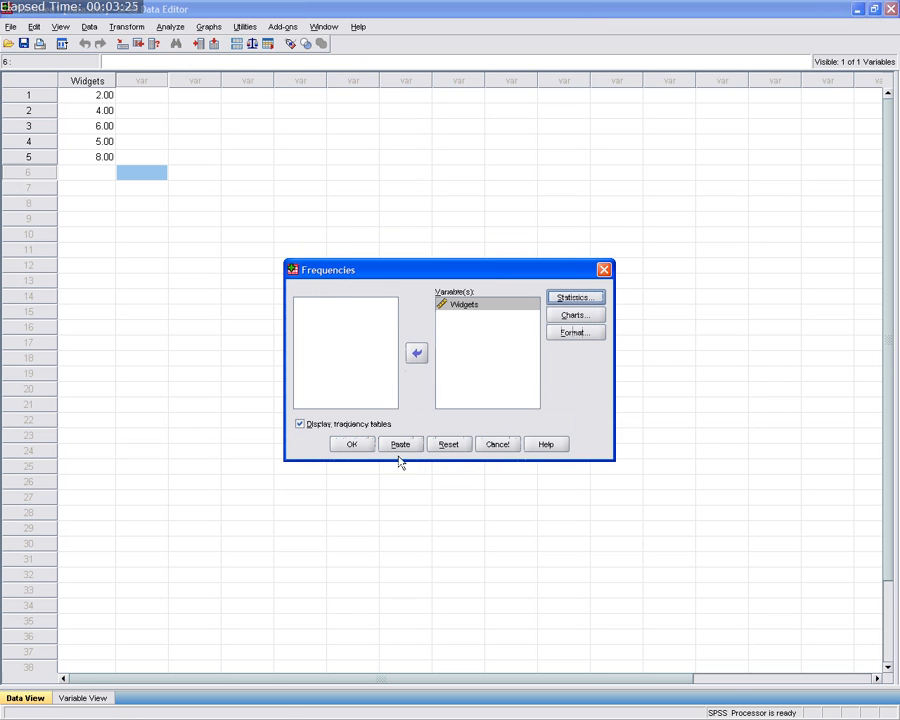
# - Request a histogram with a normal curve as the chart and run the Frequencies analysis
pyautogui.click(590, 316)
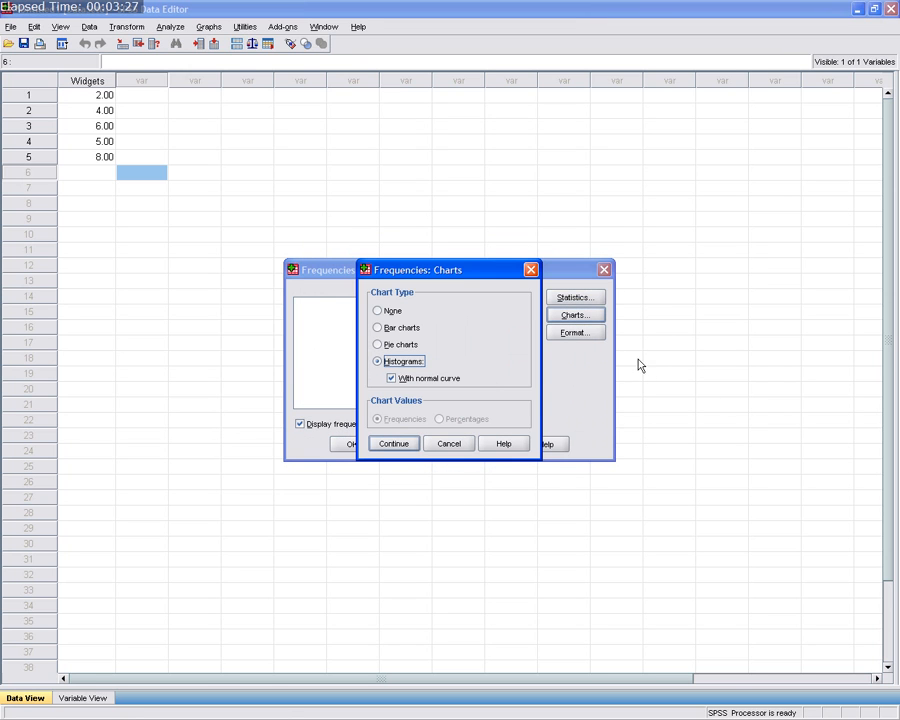
pyautogui.click(394, 379)
pyautogui.click(393, 379)
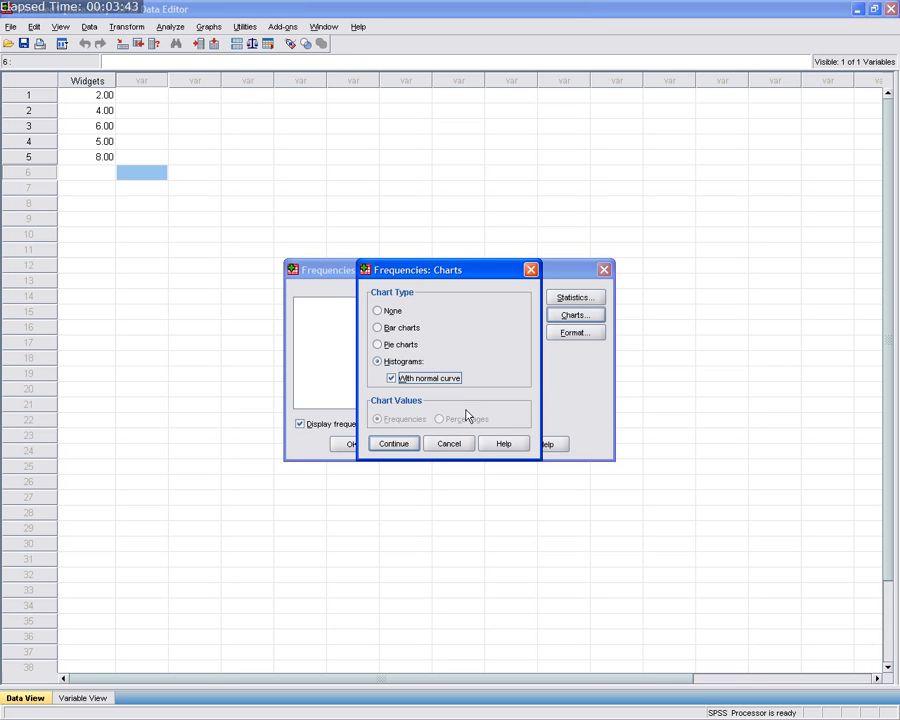
pyautogui.click(393, 446)
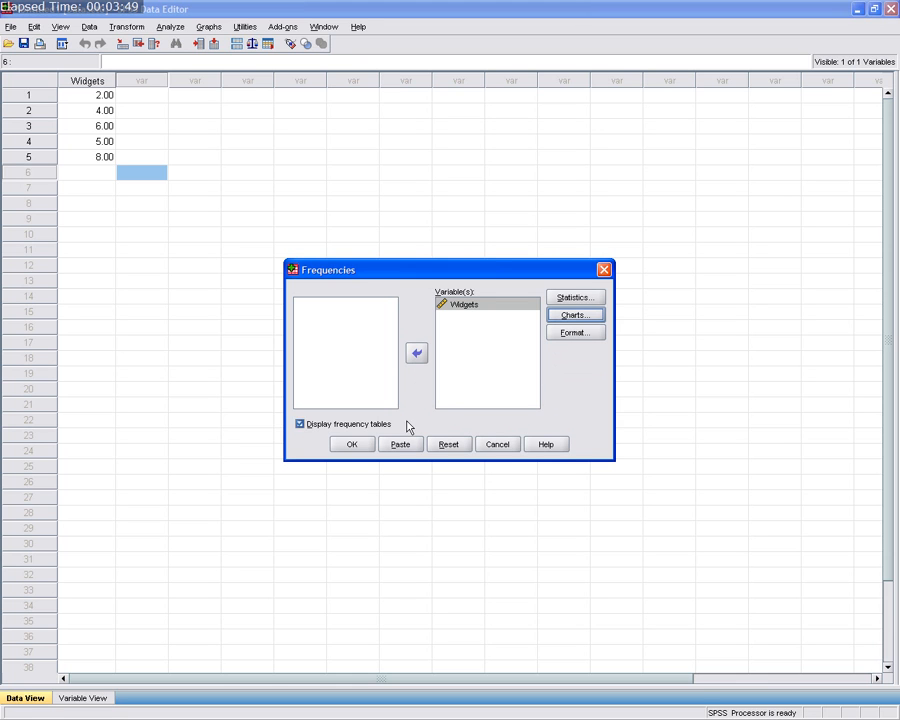
pyautogui.click(353, 445)
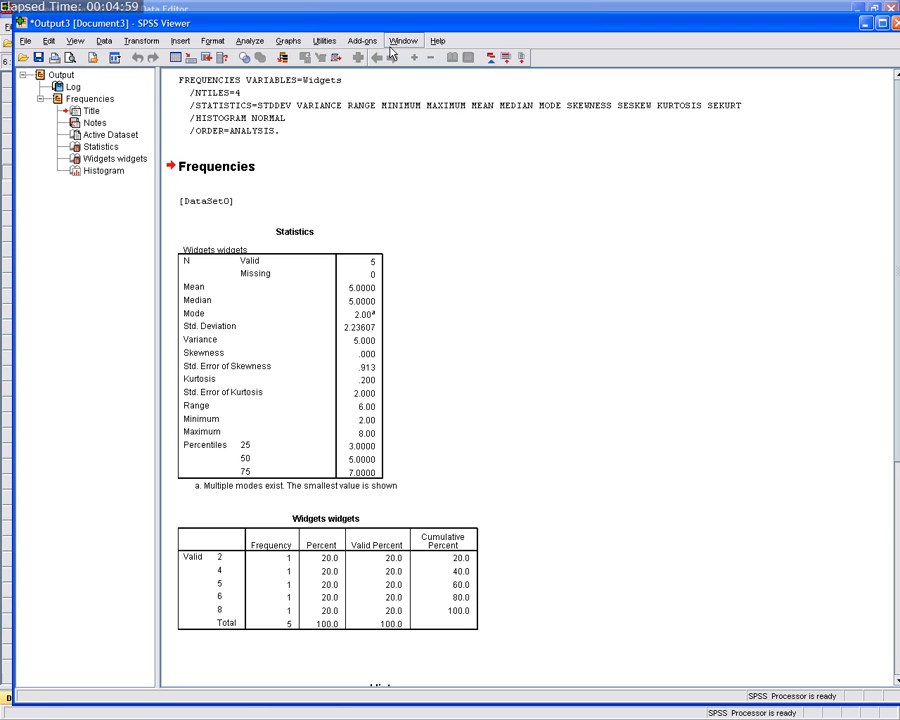
# - Examine the Frequencies output for Widgets, from the statistics and frequency tables to the histogram with its normal curve
pyautogui.moveTo(386, 27); pyautogui.dragTo(367, 21)
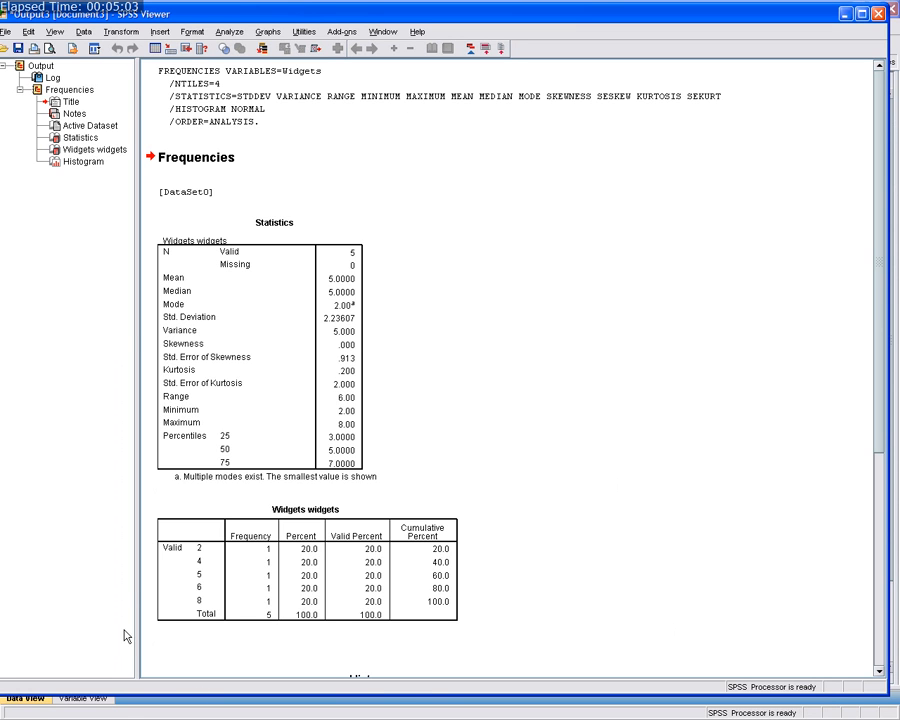
pyautogui.scroll(-6, 886, 431)
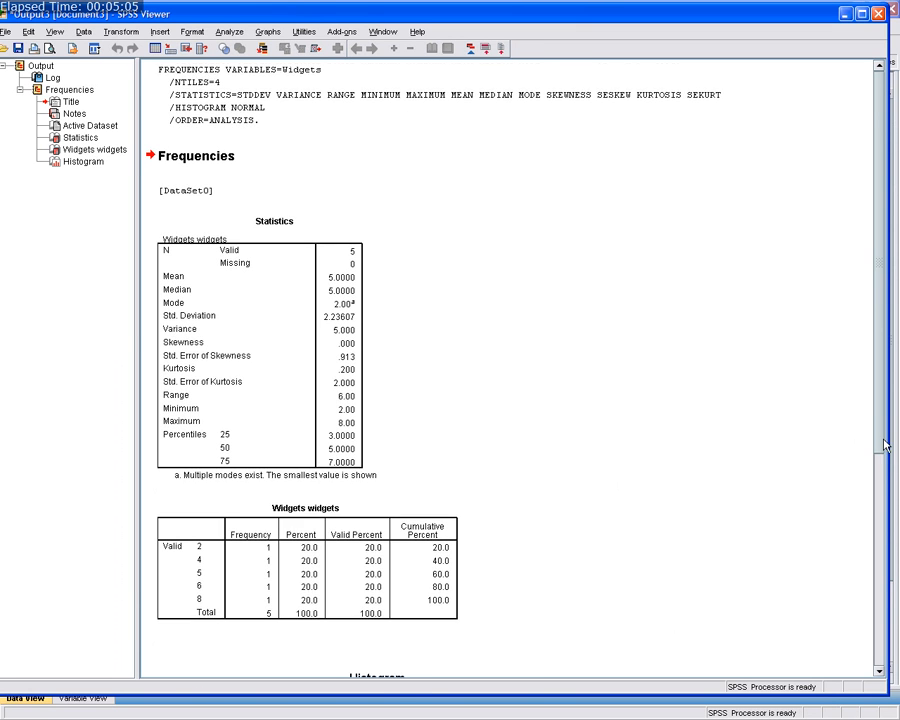
pyautogui.scroll(-1, 893, 636)
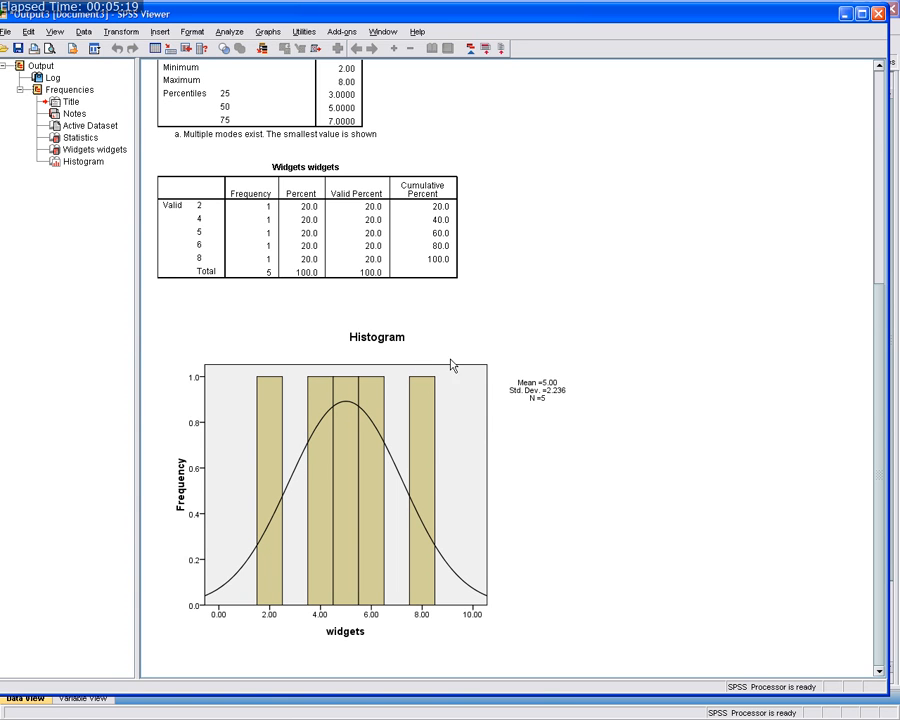
pyautogui.click(520, 372)
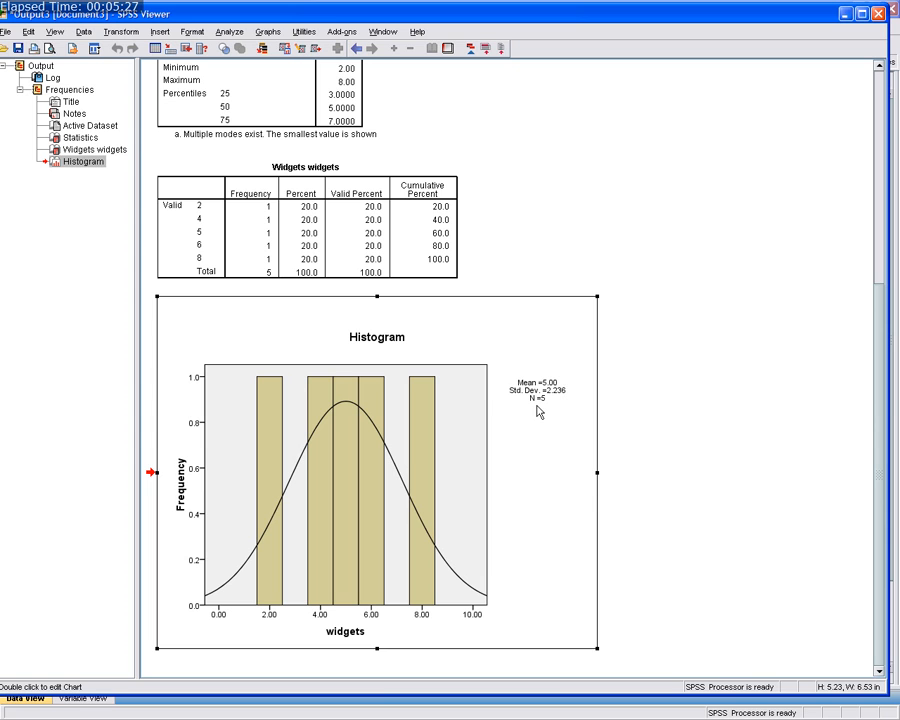
pyautogui.click(743, 327)
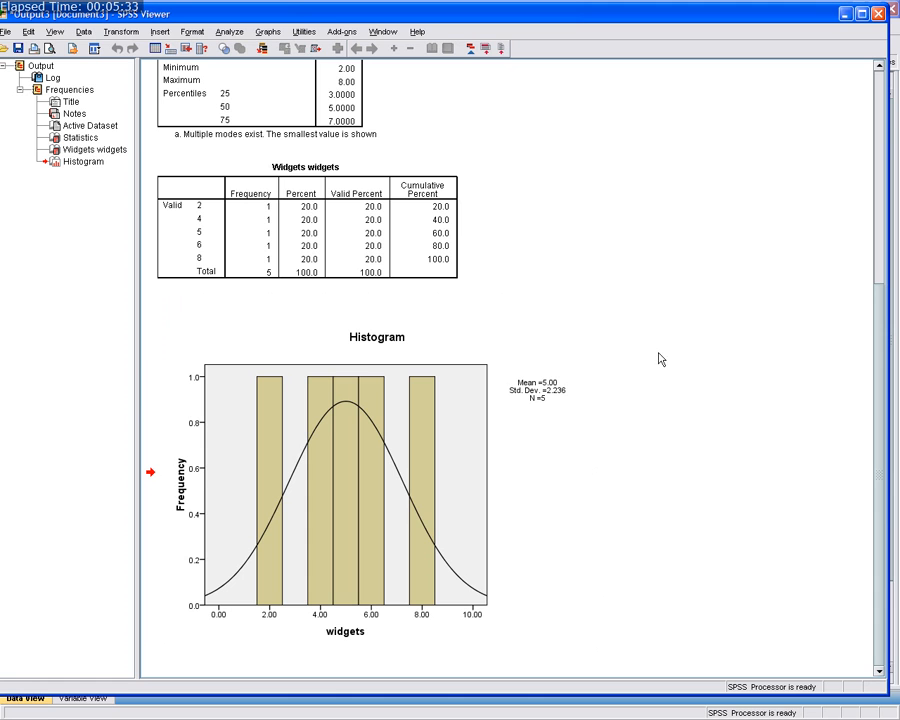
pyautogui.scroll(5, 673, 245)
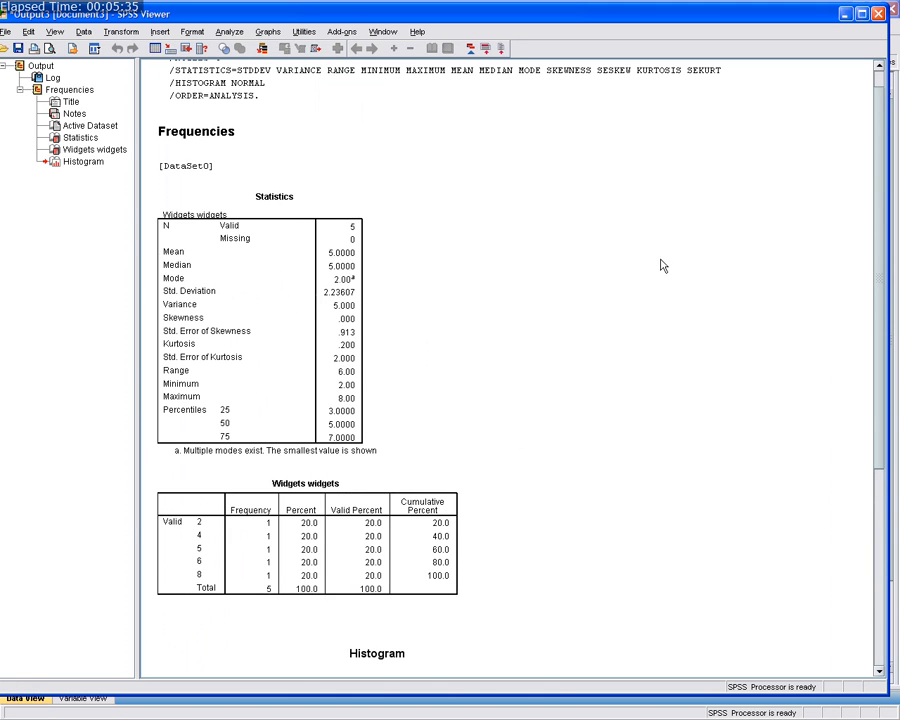
pyautogui.scroll(-5, 660, 270)
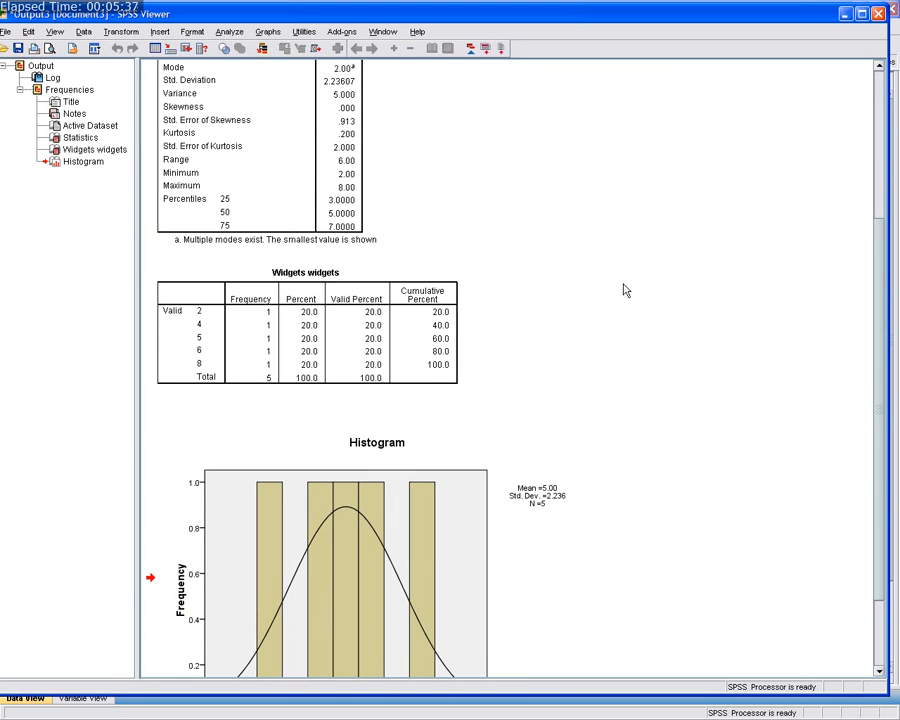
pyautogui.scroll(5, 624, 286)
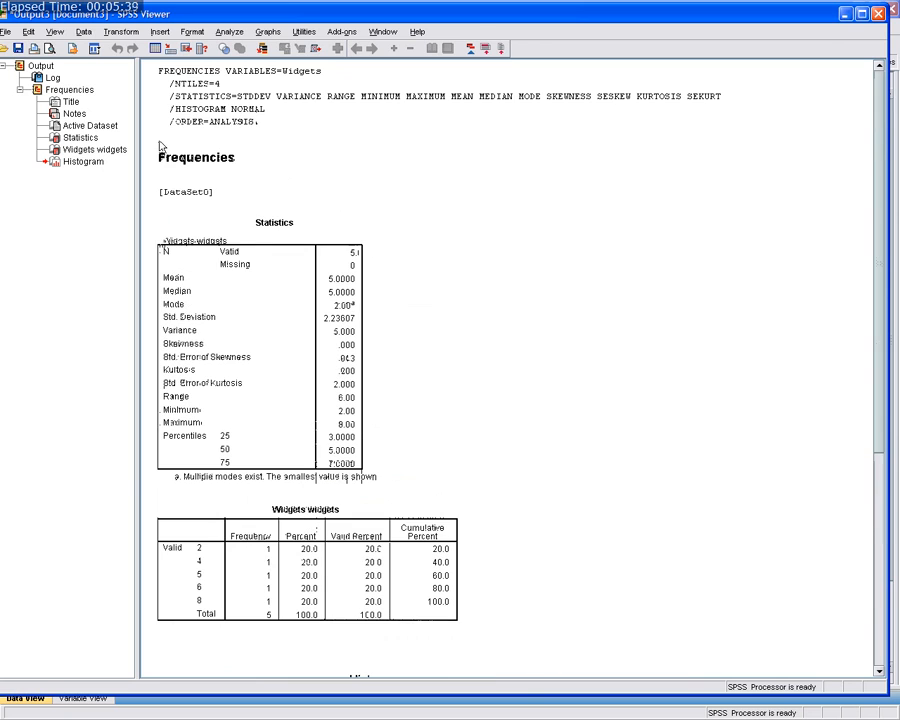
# - Return to the data set, start a Descriptives analysis and add Widgets as the variable to analyse
pyautogui.moveTo(476, 18); pyautogui.dragTo(0, 5)
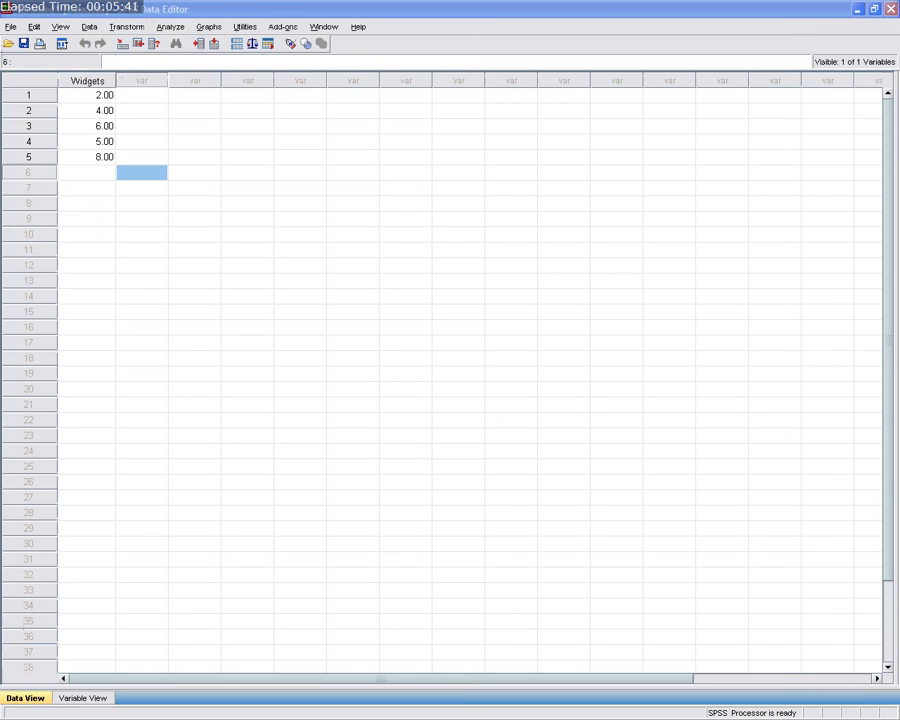
pyautogui.click(170, 26)
pyautogui.moveTo(191, 53)
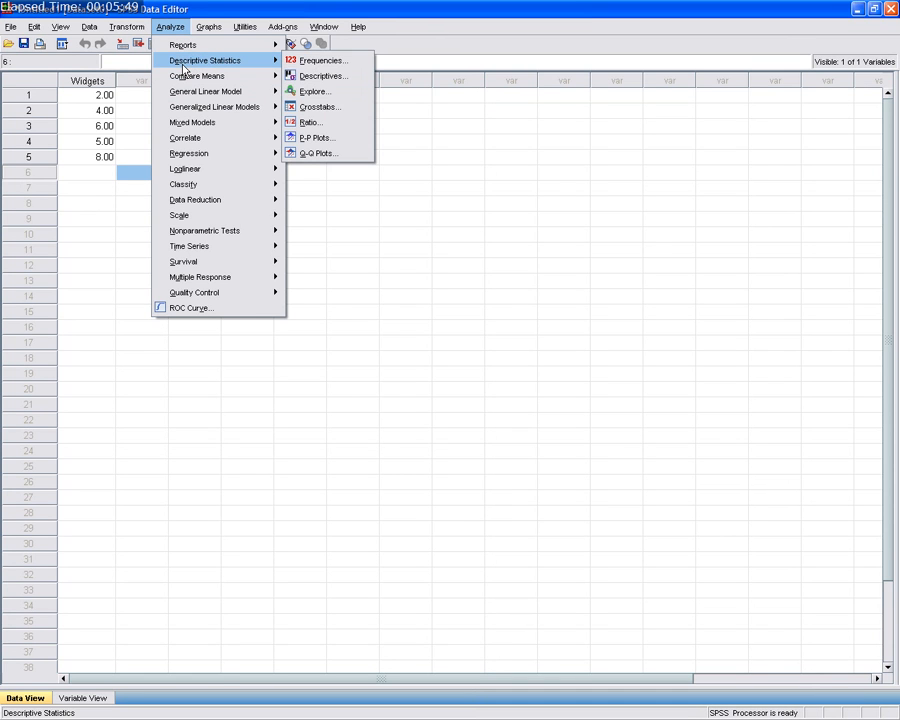
pyautogui.click(319, 80)
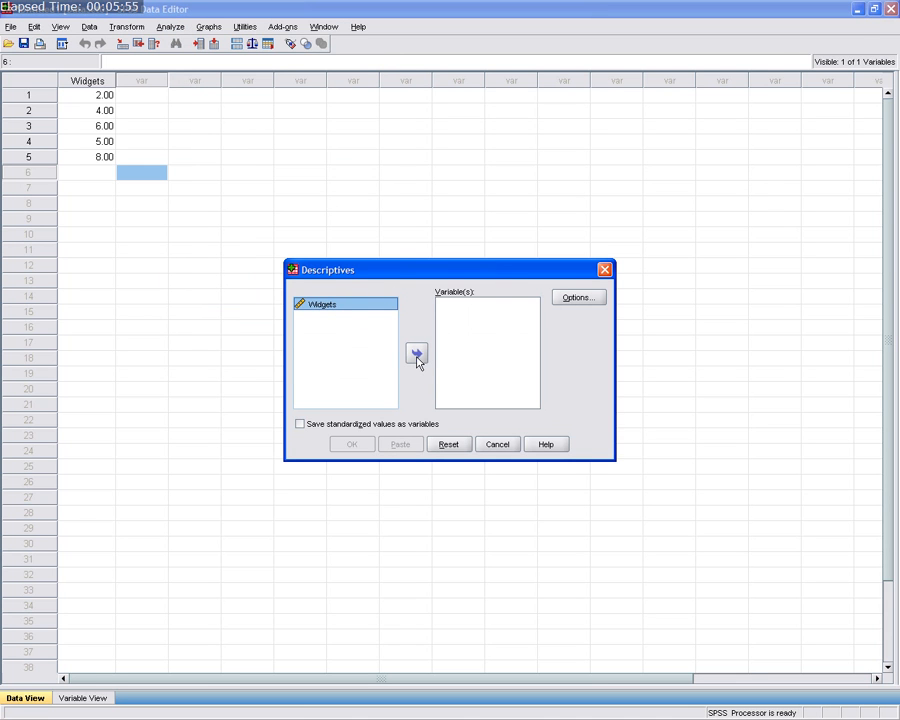
pyautogui.click(416, 355)
# - Run Descriptives with mean, standard deviation, variance, range, minimum, maximum, kurtosis and skewness selected, displayed in variable list order
pyautogui.click(594, 297)
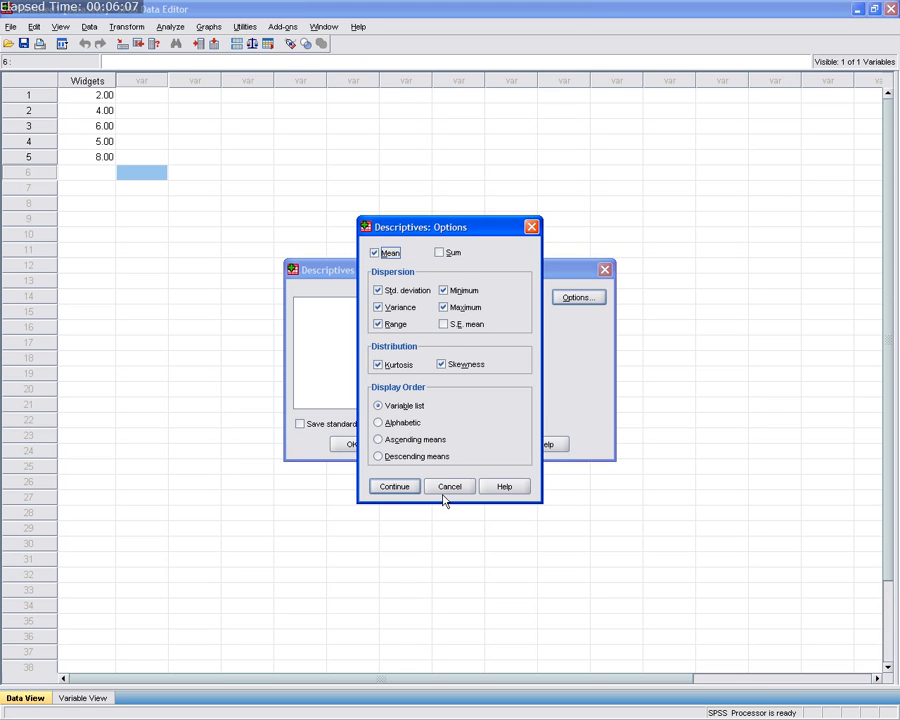
pyautogui.click(412, 488)
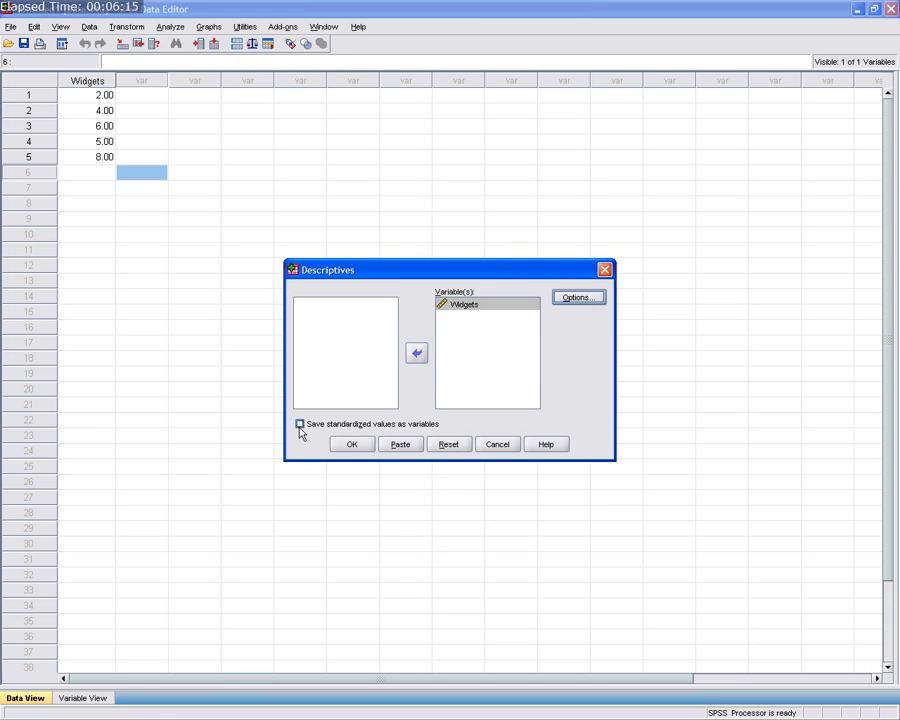
pyautogui.click(350, 448)
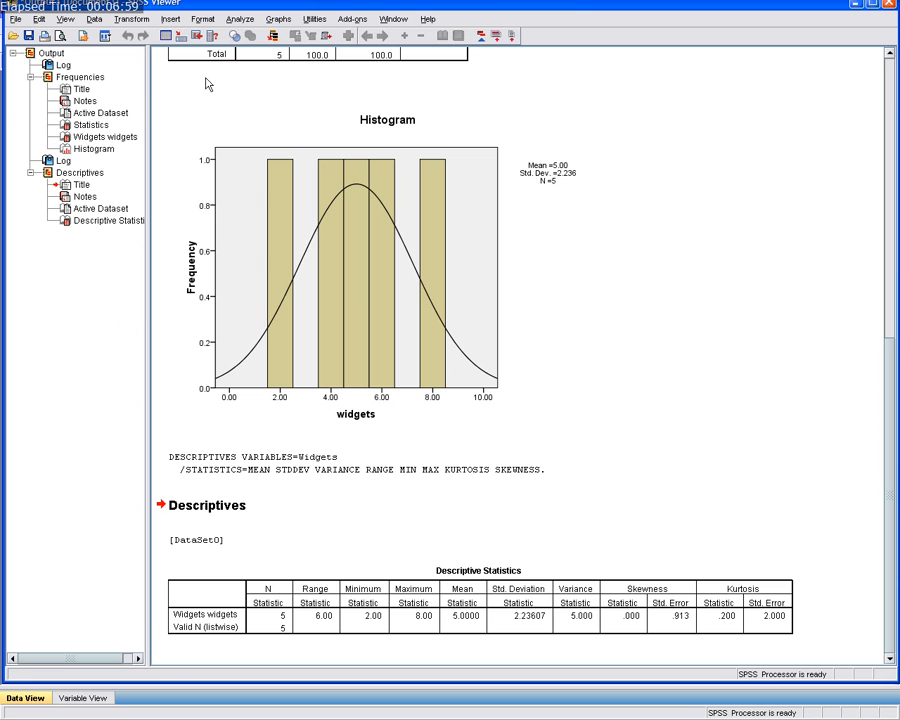
pyautogui.click(243, 20)
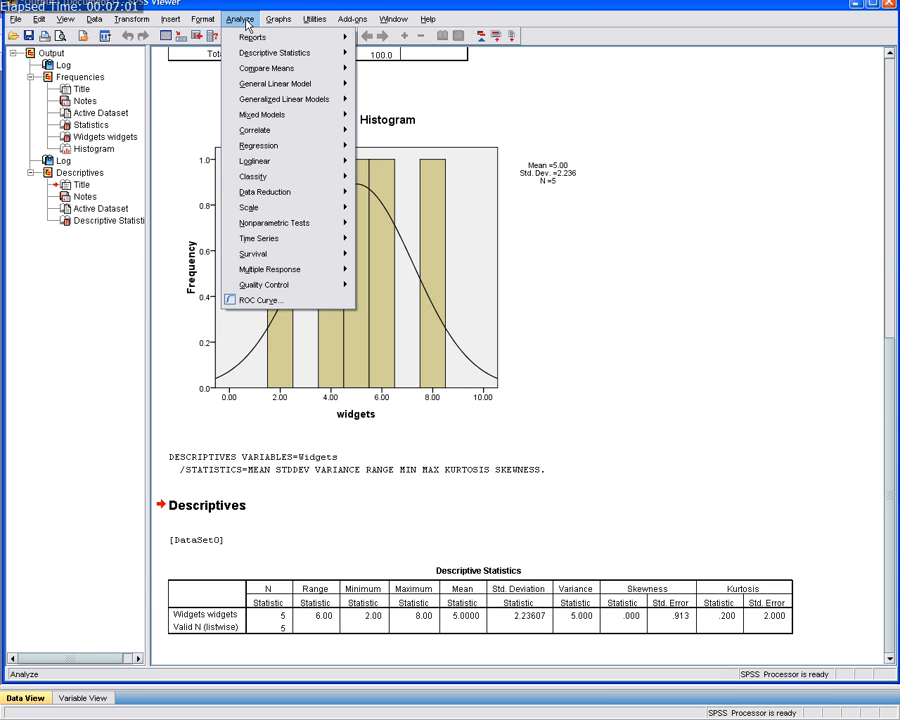
pyautogui.moveTo(251, 66)
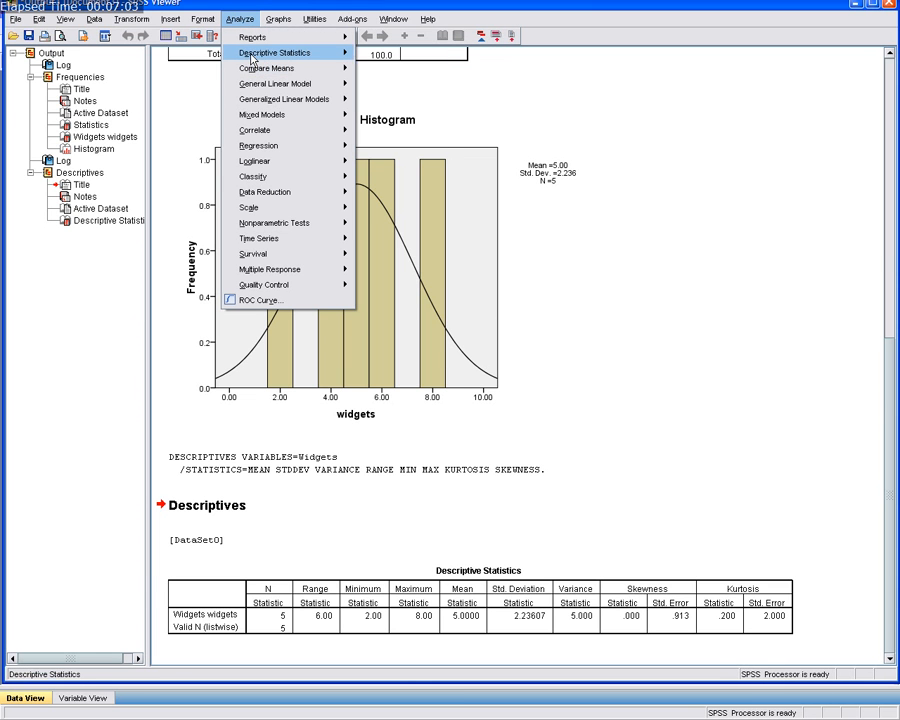
pyautogui.click(385, 83)
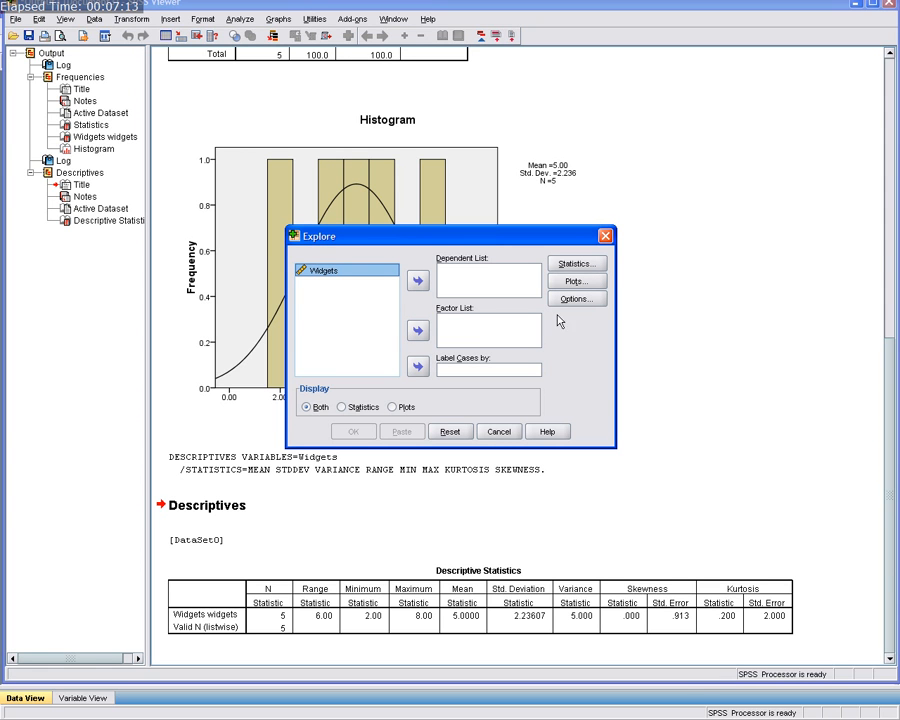
pyautogui.click(496, 433)
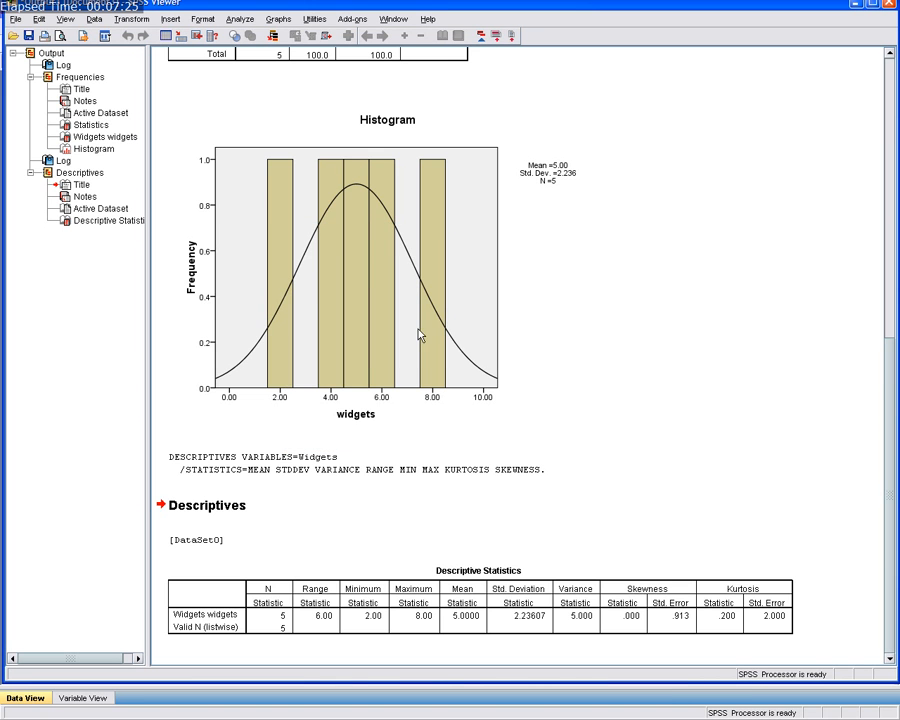
pyautogui.scroll(10, 494, 360)
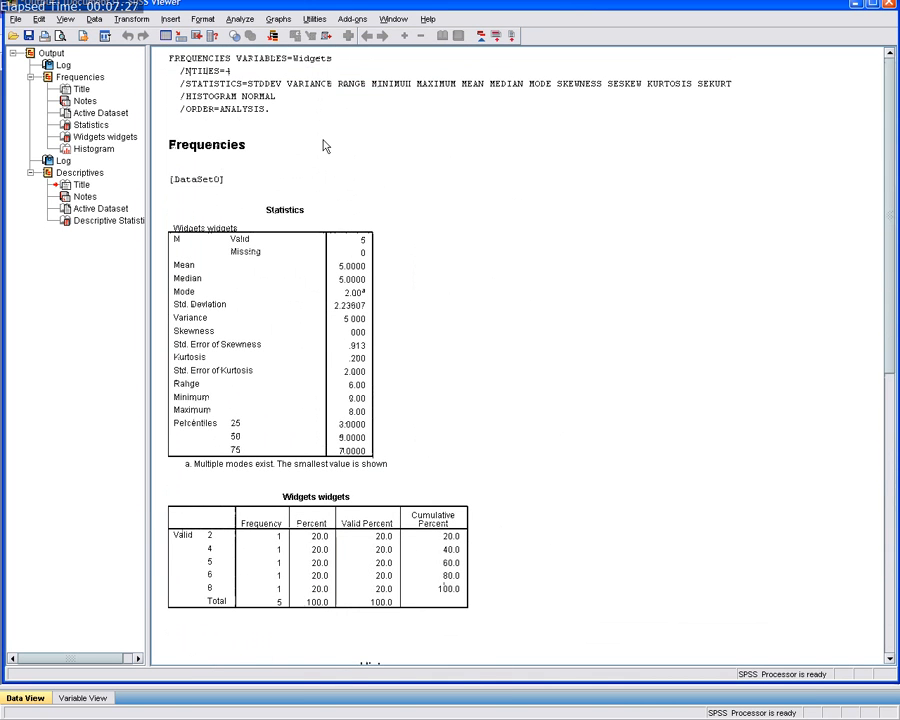